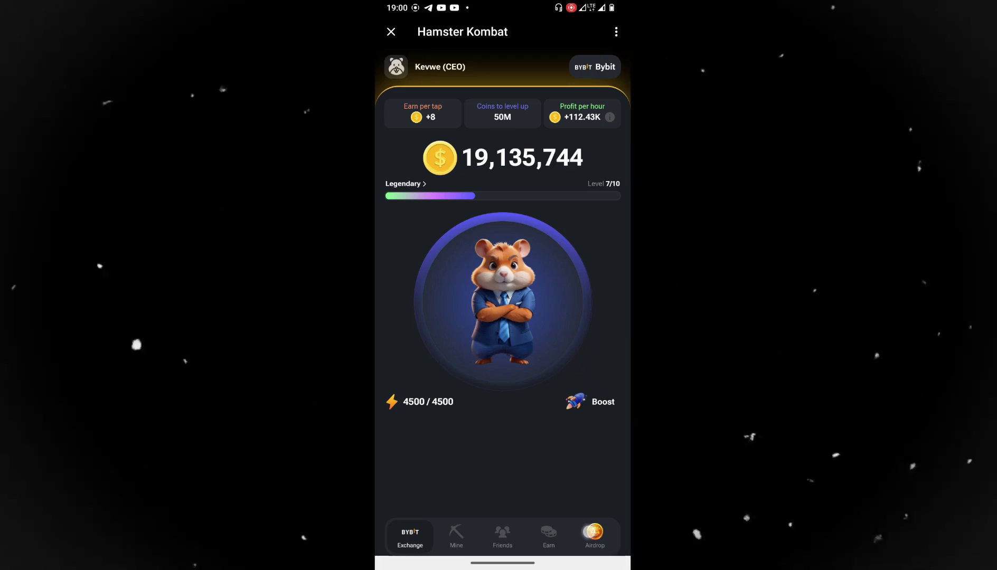
Step: Install Tonkeeper — TON Wallet from the 'ton wallet' Play Store search results
{"action": "left_click", "coordinate": [595, 536]}
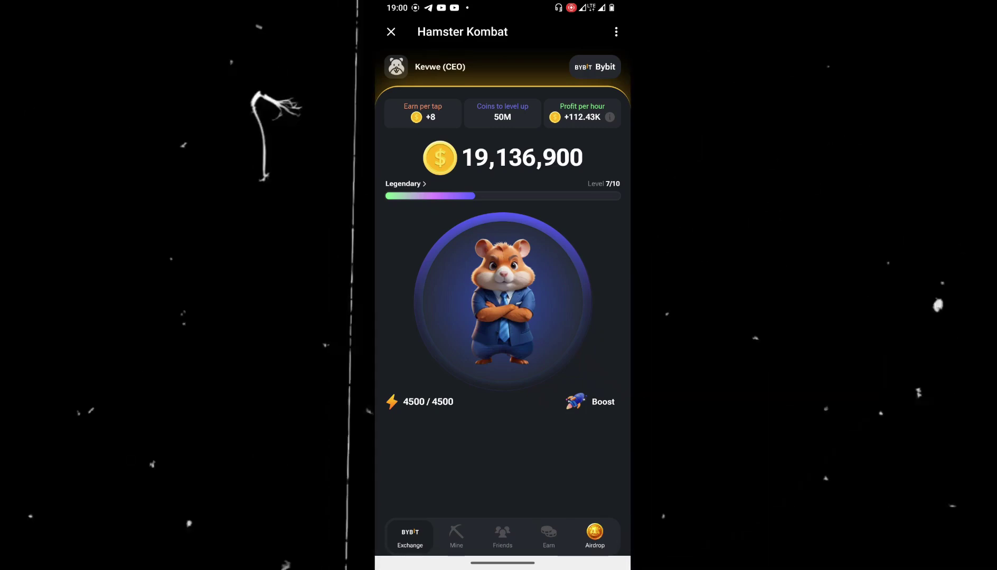
{"action": "left_click_drag", "start_coordinate": [502, 563], "coordinate": [503, 370]}
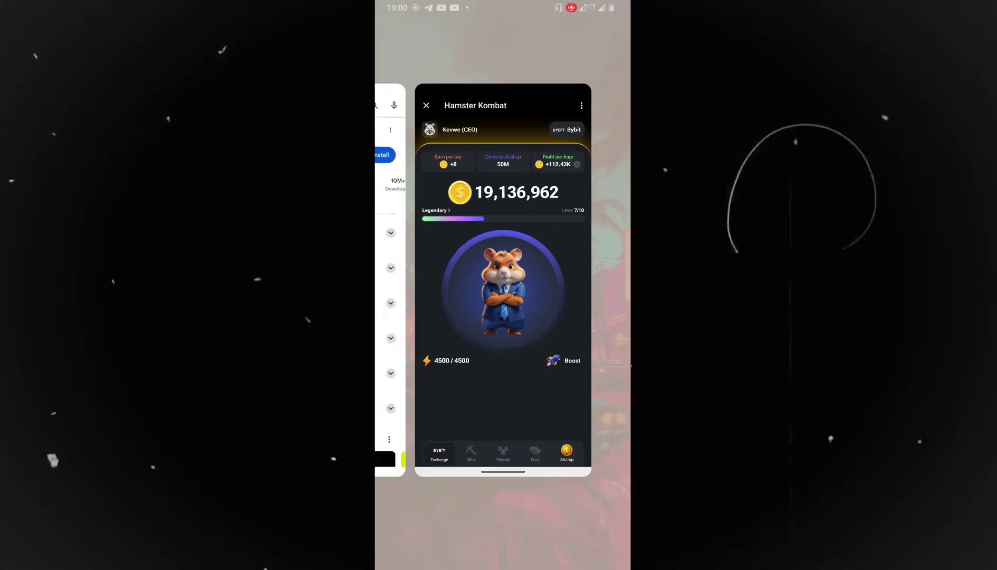
{"action": "left_click_drag", "start_coordinate": [423, 290], "coordinate": [481, 290]}
{"action": "left_click", "coordinate": [498, 275]}
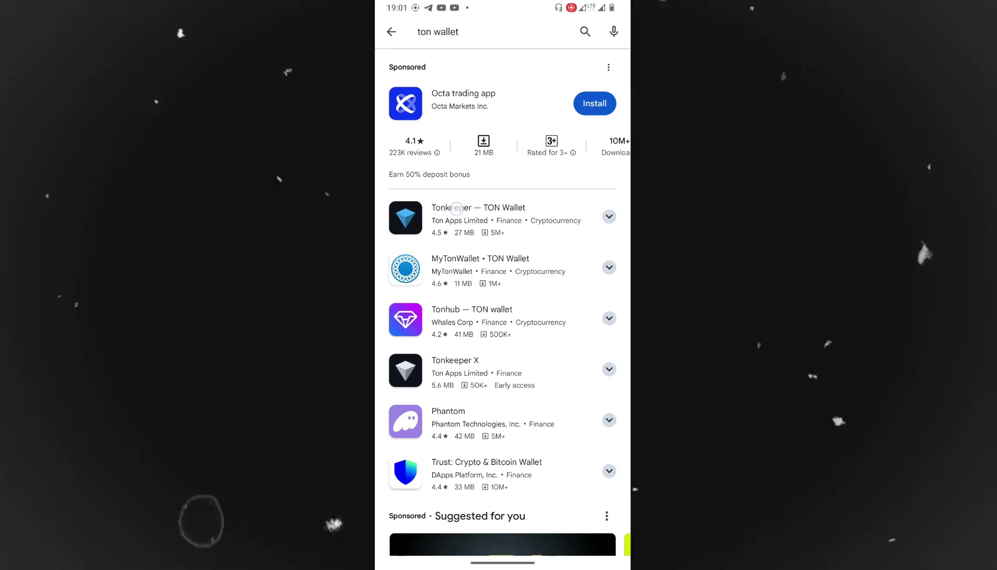
{"action": "left_click", "coordinate": [457, 208]}
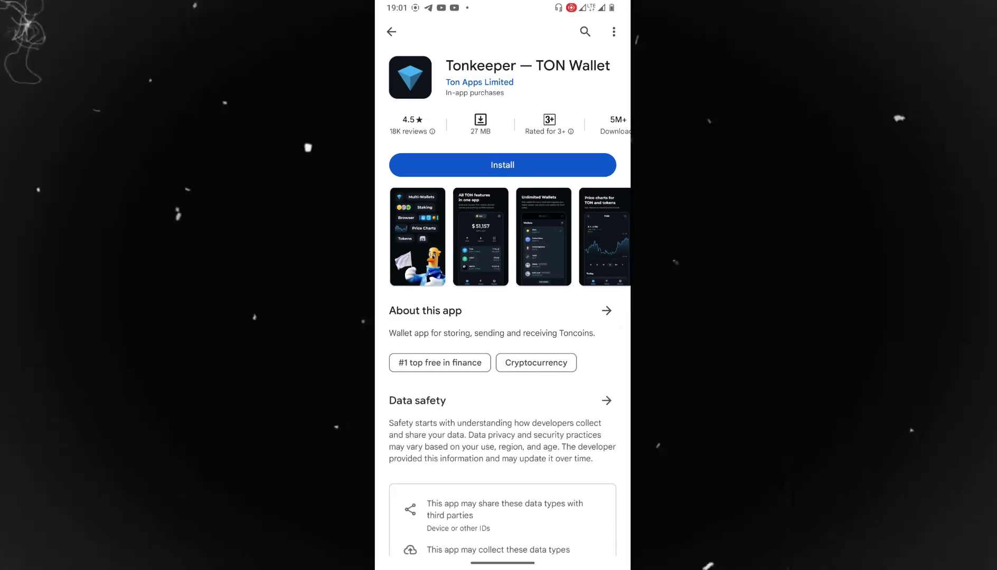
{"action": "left_click", "coordinate": [502, 165]}
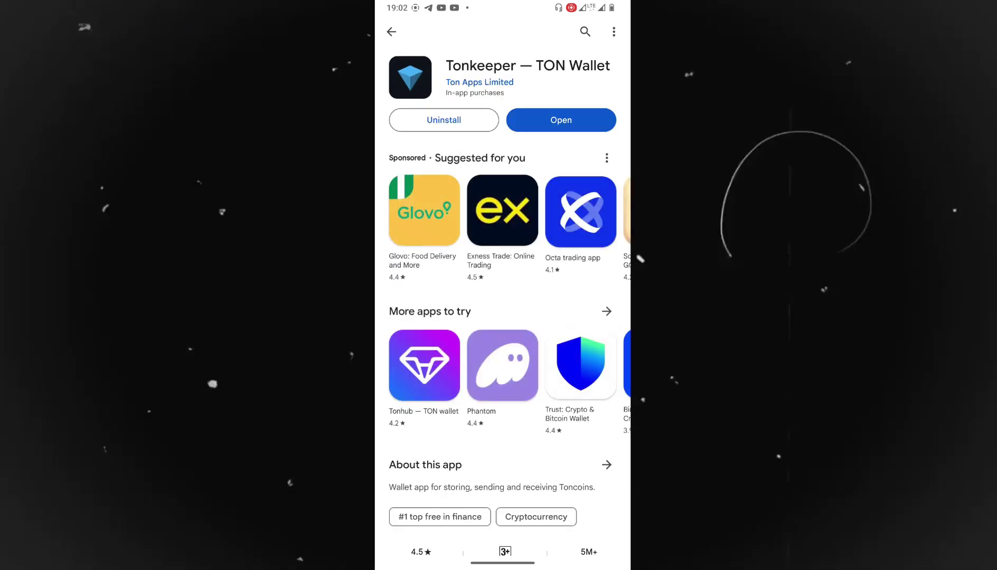
Step: Launch Tonkeeper from Play Store and create a new wallet with a $0 balance
{"action": "left_click", "coordinate": [559, 127]}
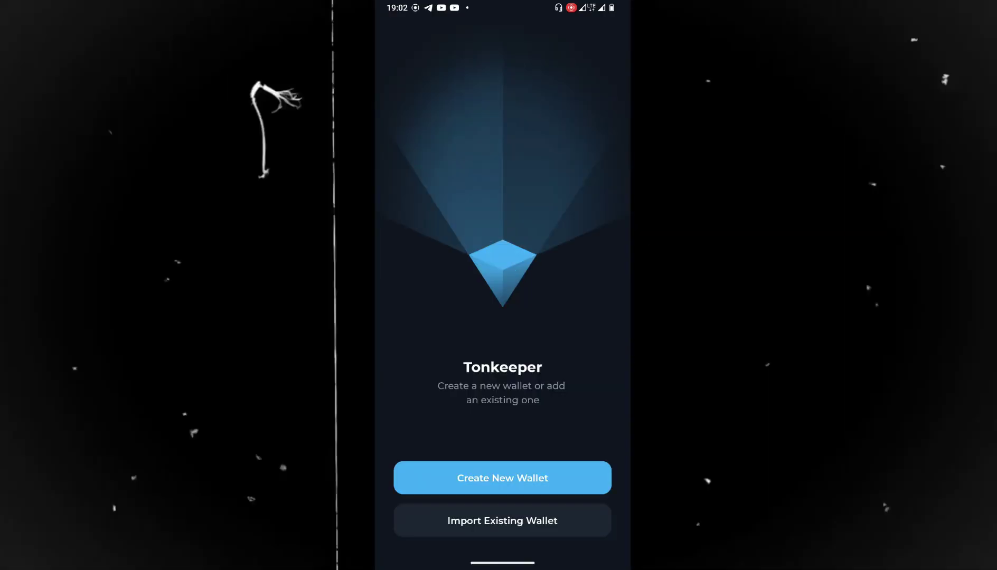
{"action": "left_click", "coordinate": [483, 479]}
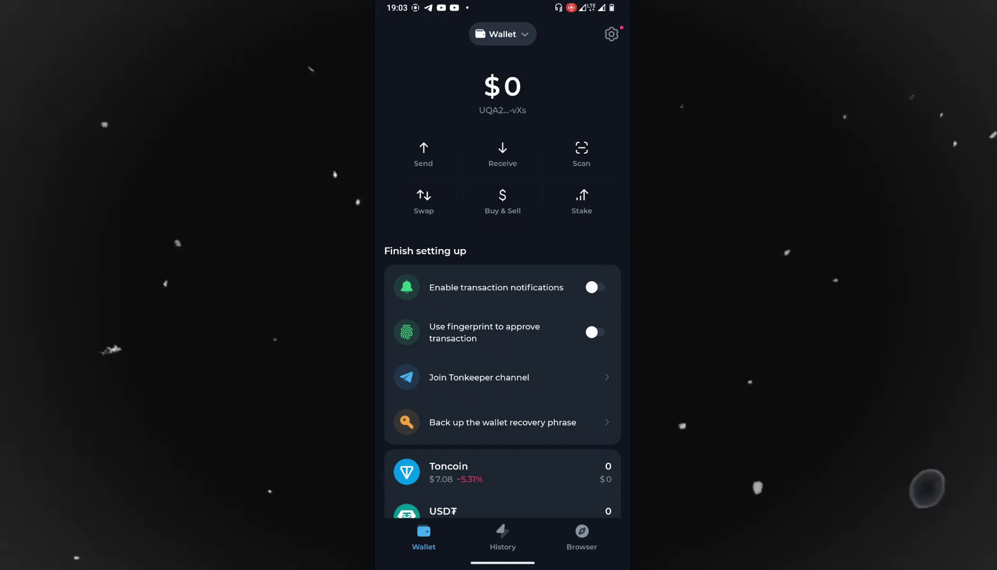
Step: Back up the recovery phrase, confirm it was saved, and reach the words 1, 4, 15 check
{"action": "left_click", "coordinate": [511, 423]}
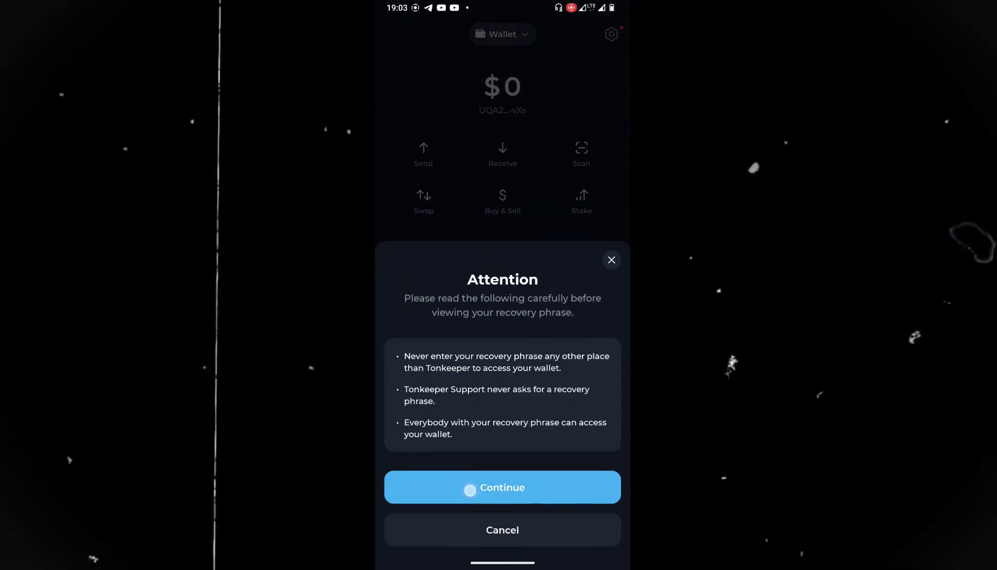
{"action": "left_click", "coordinate": [469, 490]}
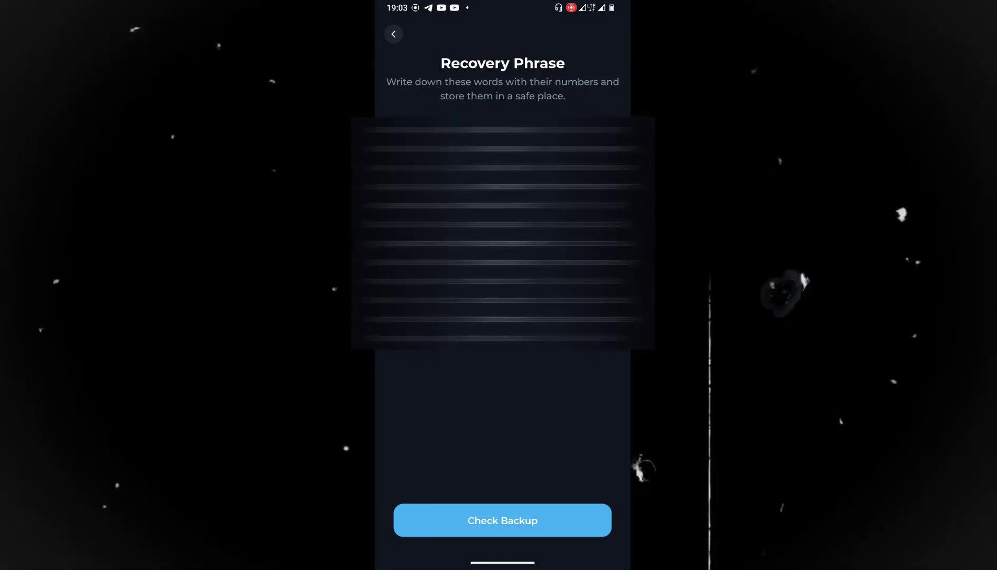
{"action": "left_click", "coordinate": [481, 518]}
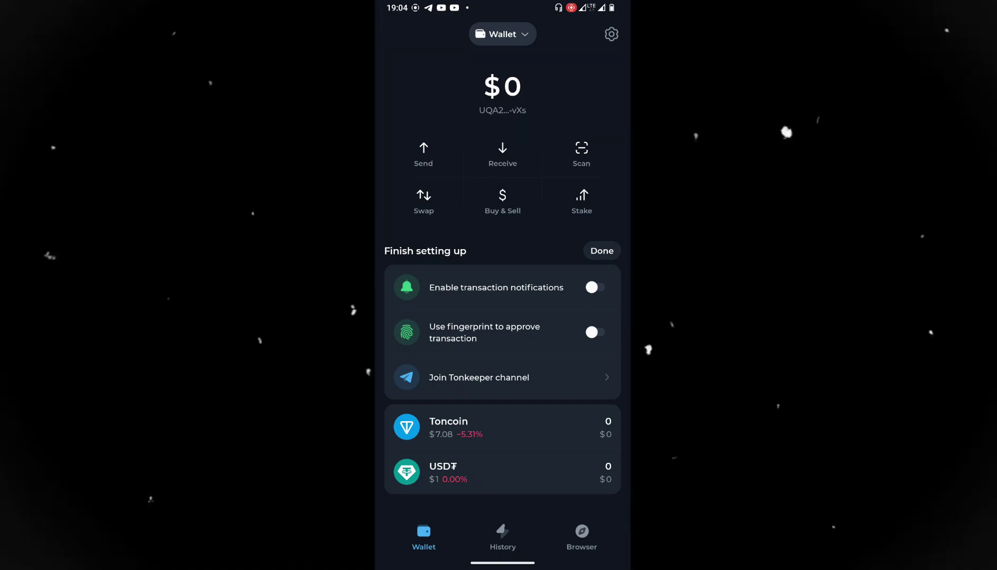
Step: Look over the Send and Receive screens without sending anything
{"action": "left_click", "coordinate": [423, 150]}
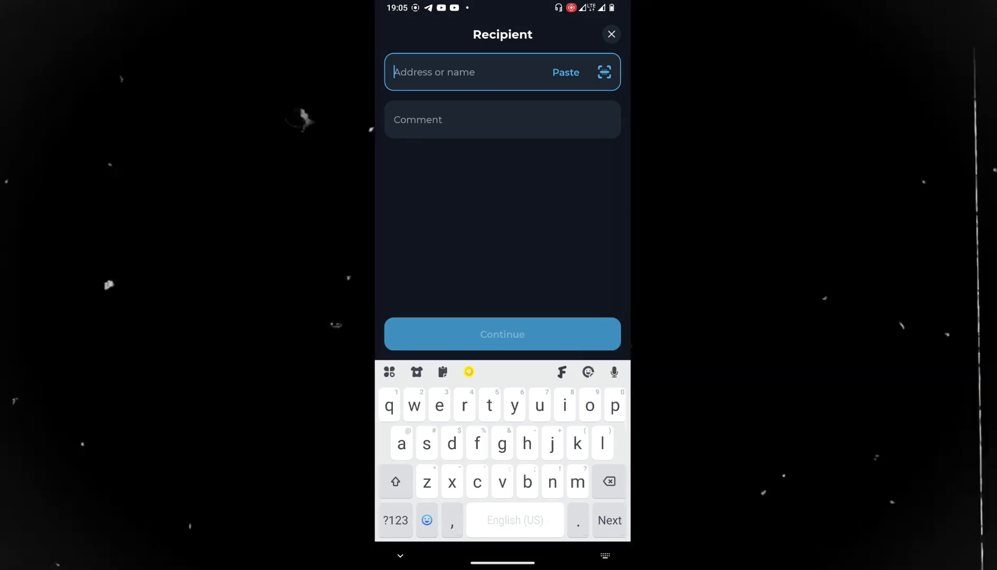
{"action": "left_click", "coordinate": [612, 34]}
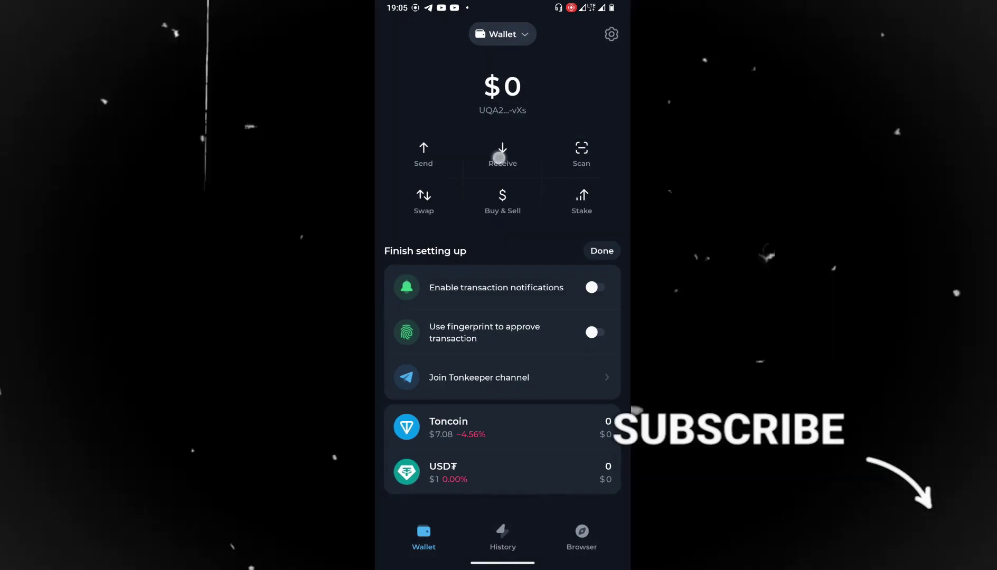
{"action": "left_click", "coordinate": [499, 157]}
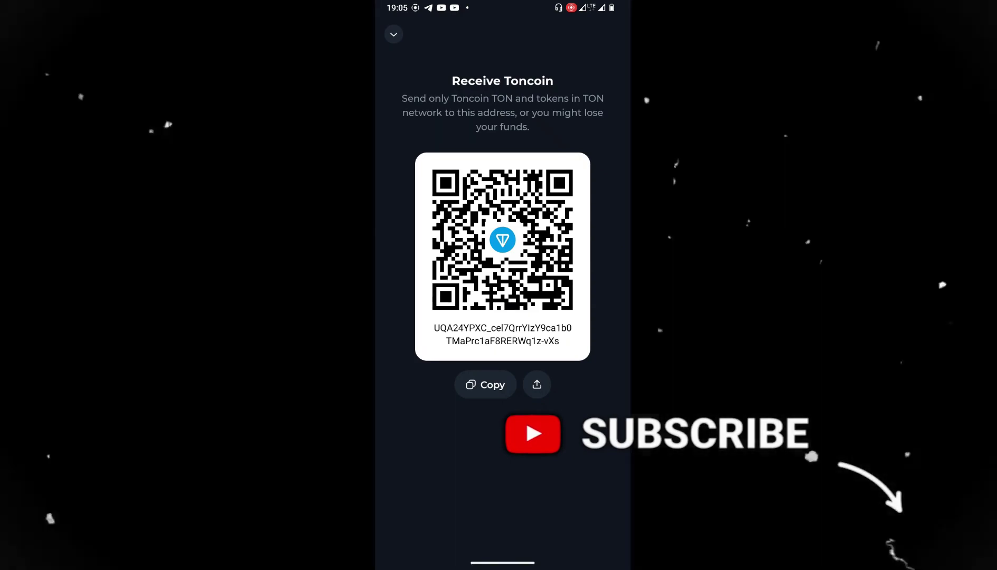
{"action": "left_click_drag", "start_coordinate": [379, 92], "coordinate": [419, 104]}
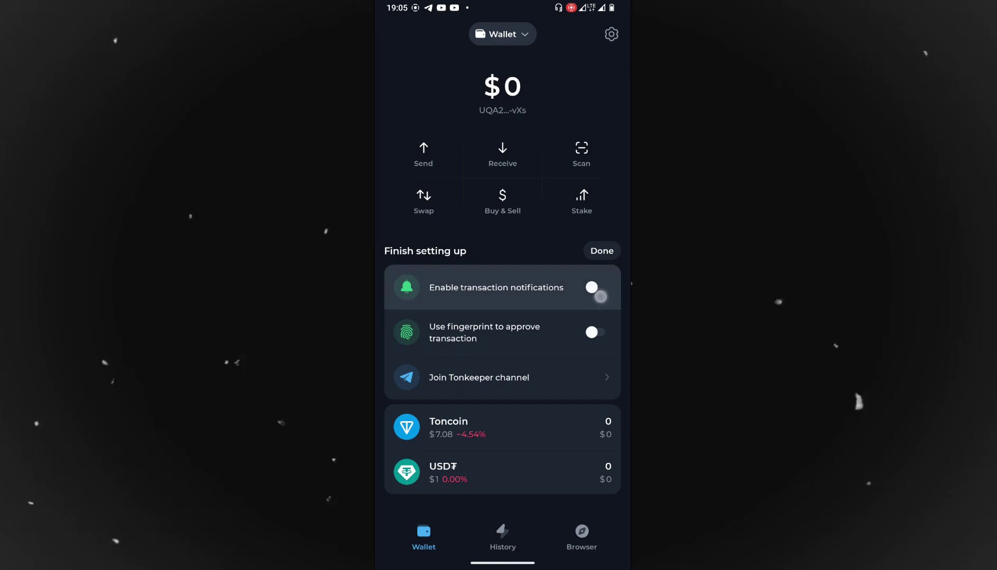
Step: Enable Tonkeeper transaction notifications and switch back to Hamster Kombat via recent apps
{"action": "left_click", "coordinate": [601, 297]}
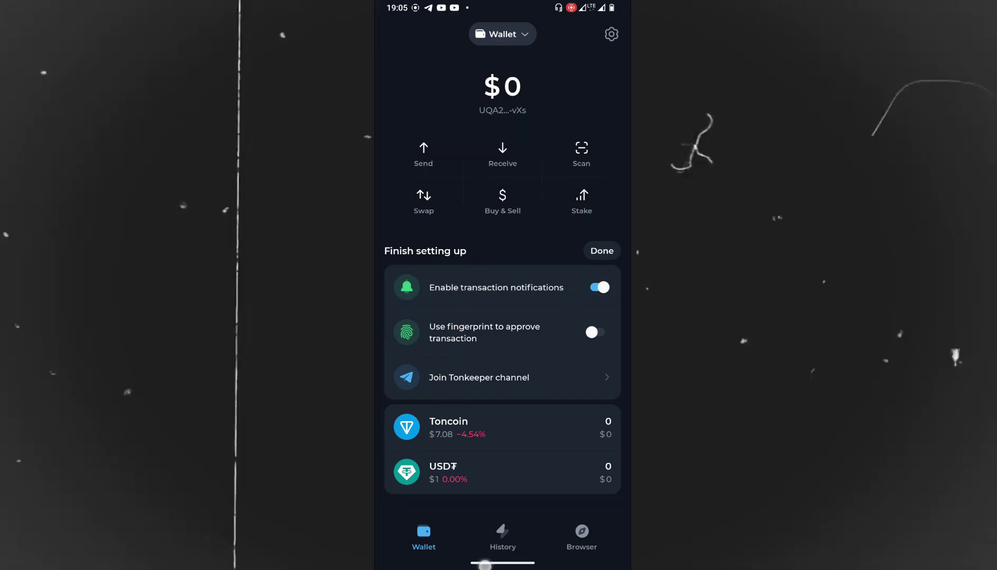
{"action": "left_click_drag", "start_coordinate": [485, 564], "coordinate": [502, 370]}
{"action": "left_click_drag", "start_coordinate": [449, 317], "coordinate": [608, 317]}
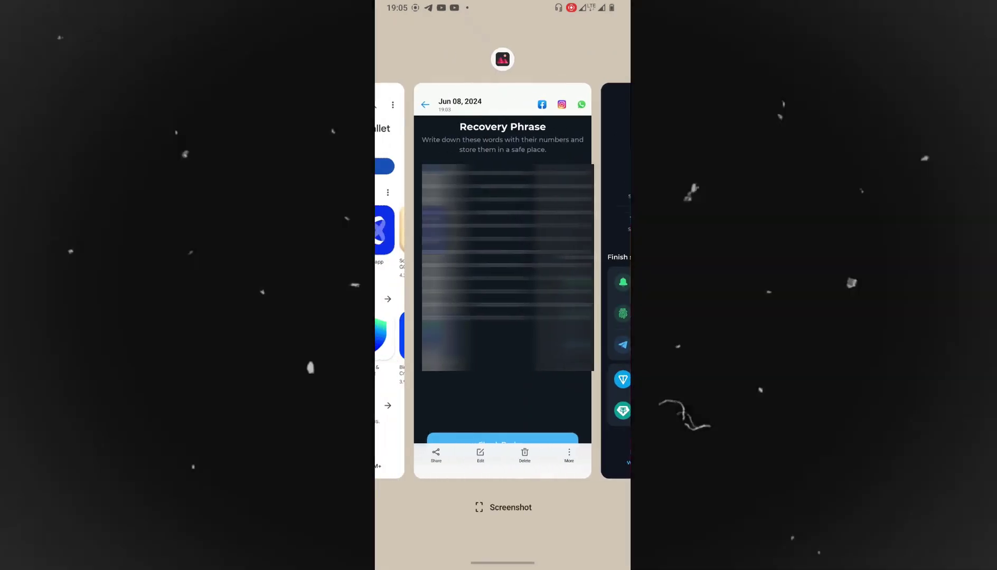
{"action": "left_click_drag", "start_coordinate": [481, 403], "coordinate": [608, 405]}
{"action": "left_click_drag", "start_coordinate": [463, 384], "coordinate": [338, 383]}
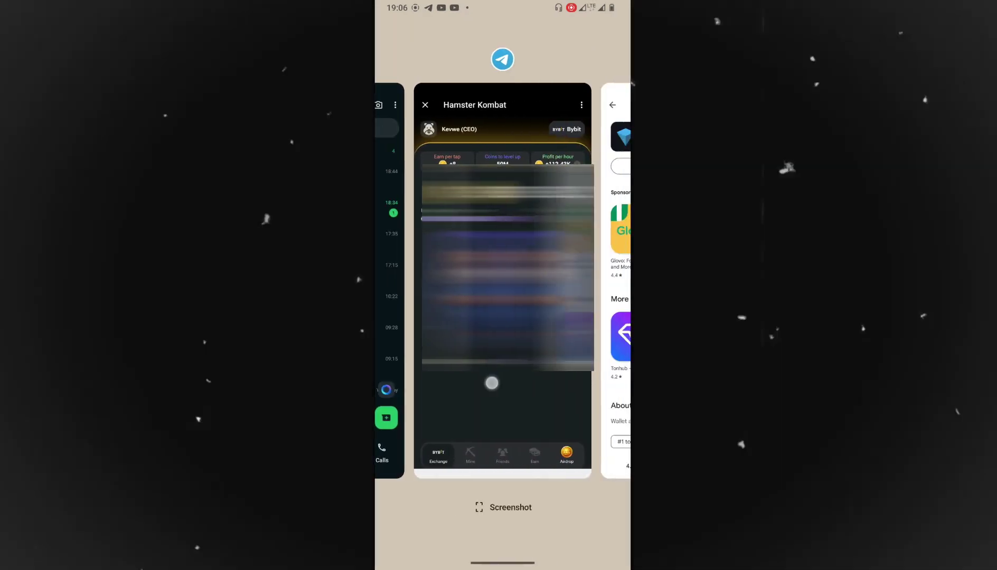
Step: Reopen Hamster Kombat and list the wallets for the 'Connect your TON wallet' airdrop task
{"action": "left_click", "coordinate": [491, 384]}
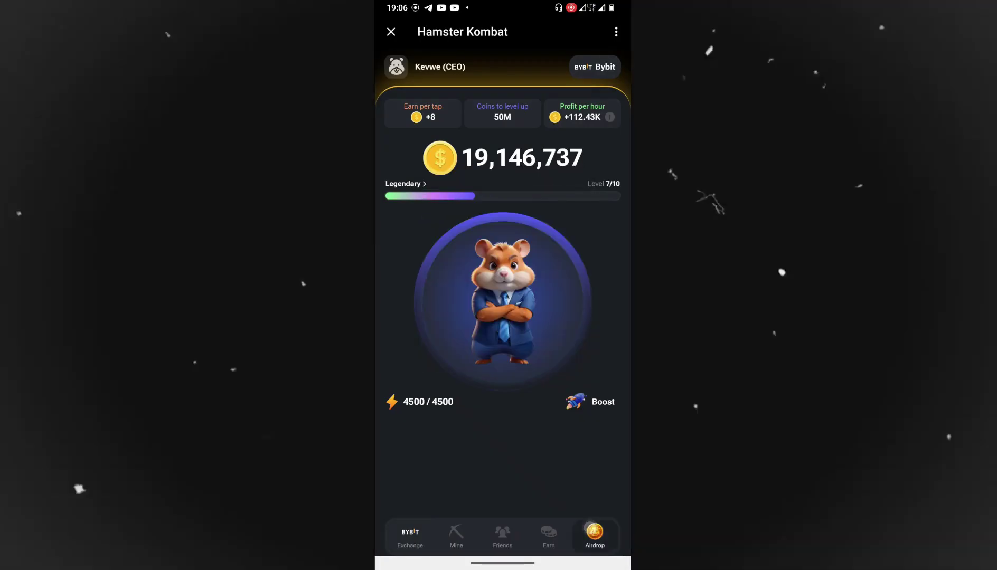
{"action": "left_click", "coordinate": [595, 537]}
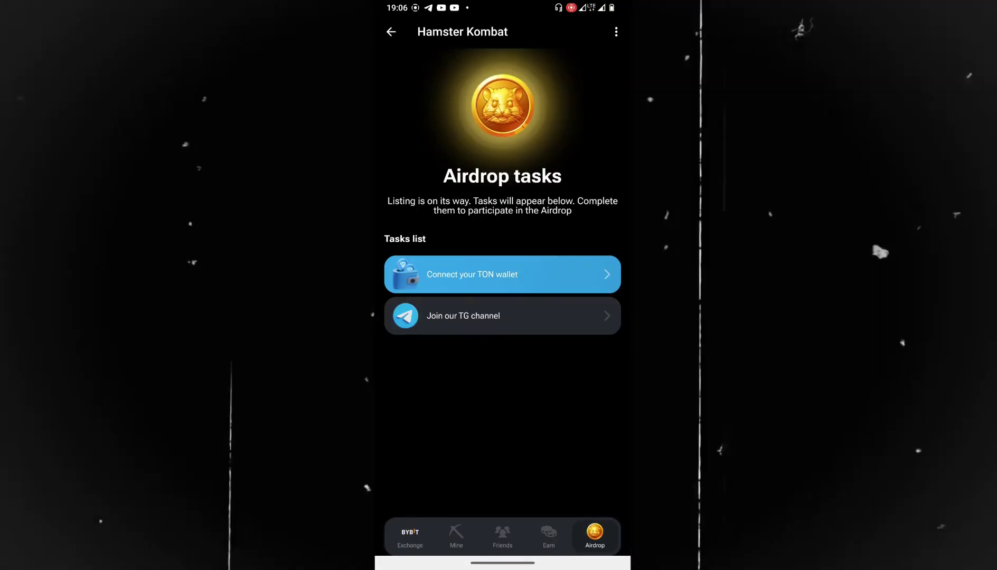
{"action": "left_click", "coordinate": [451, 275]}
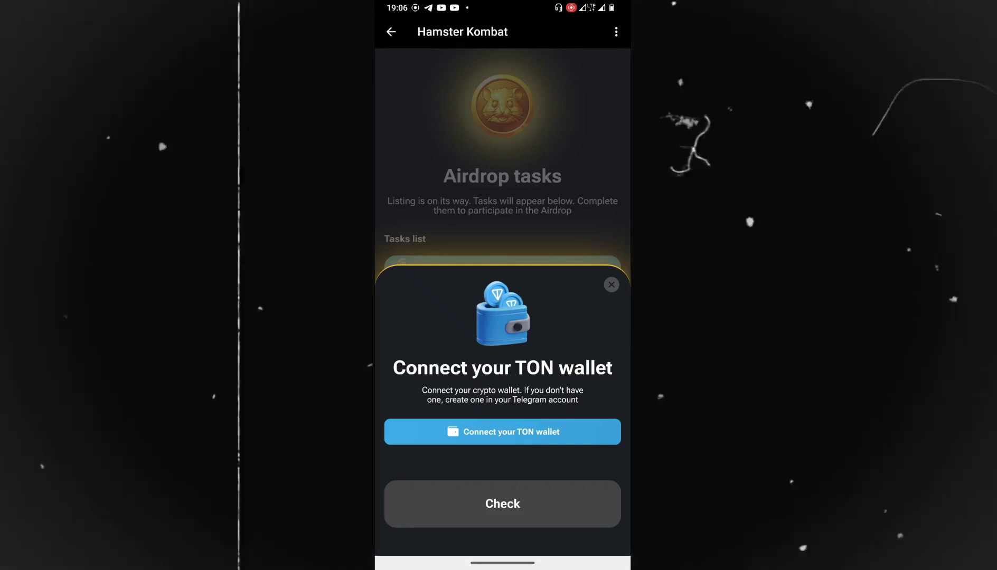
{"action": "left_click", "coordinate": [503, 432]}
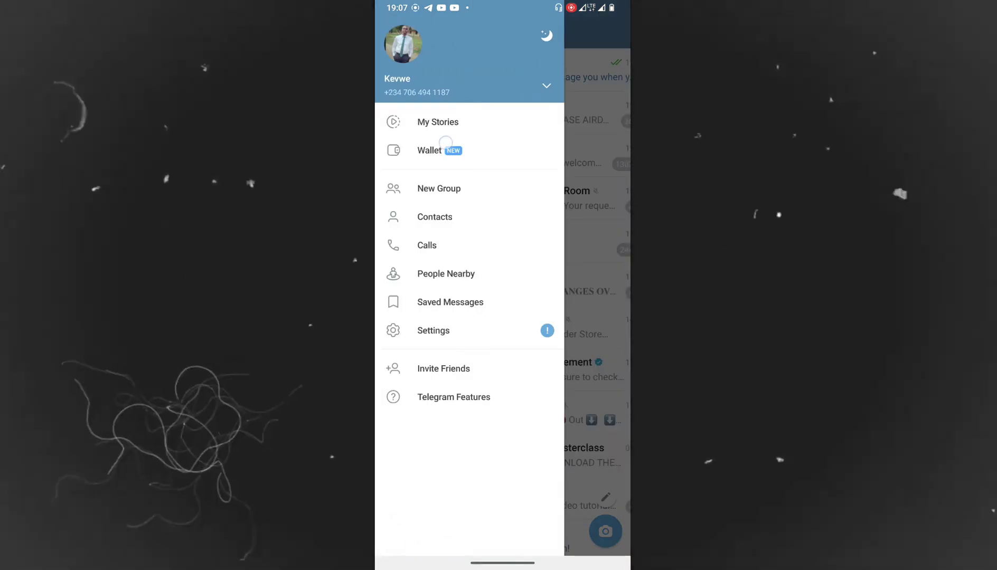
Step: Open the Wallet mini app, accept its Terms of Use, and pass the welcome intro
{"action": "left_click", "coordinate": [445, 142]}
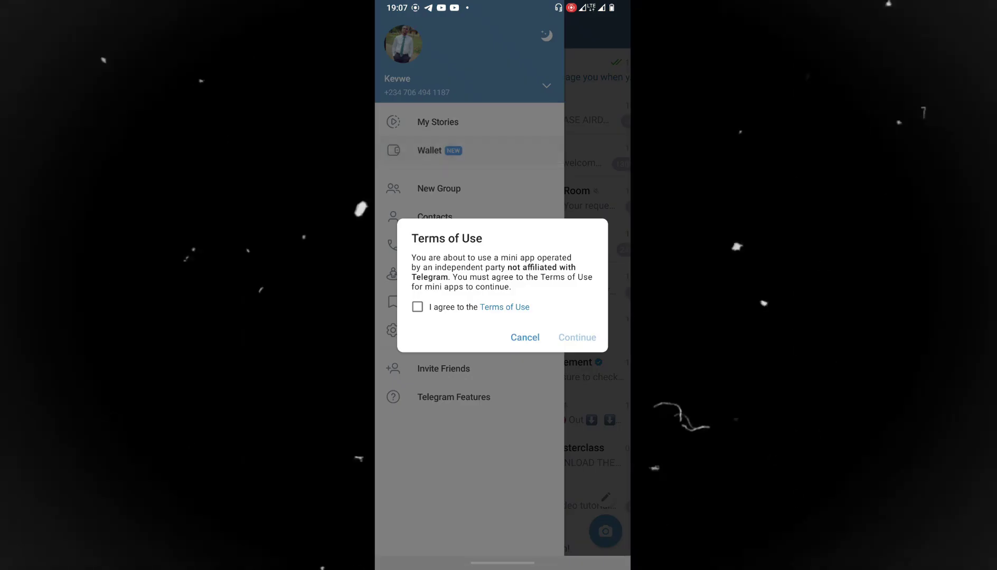
{"action": "left_click", "coordinate": [418, 305]}
{"action": "left_click", "coordinate": [575, 337]}
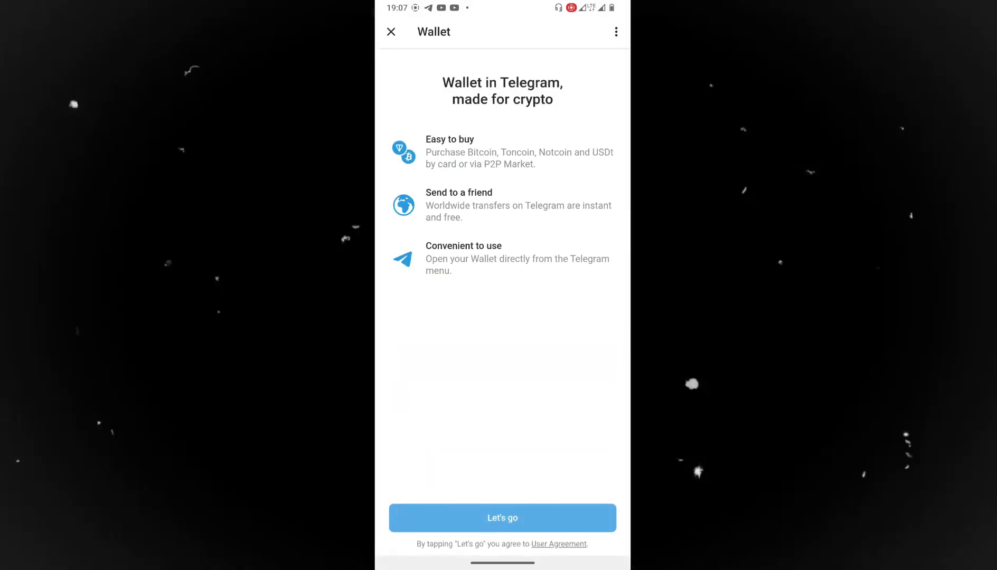
{"action": "left_click", "coordinate": [467, 521]}
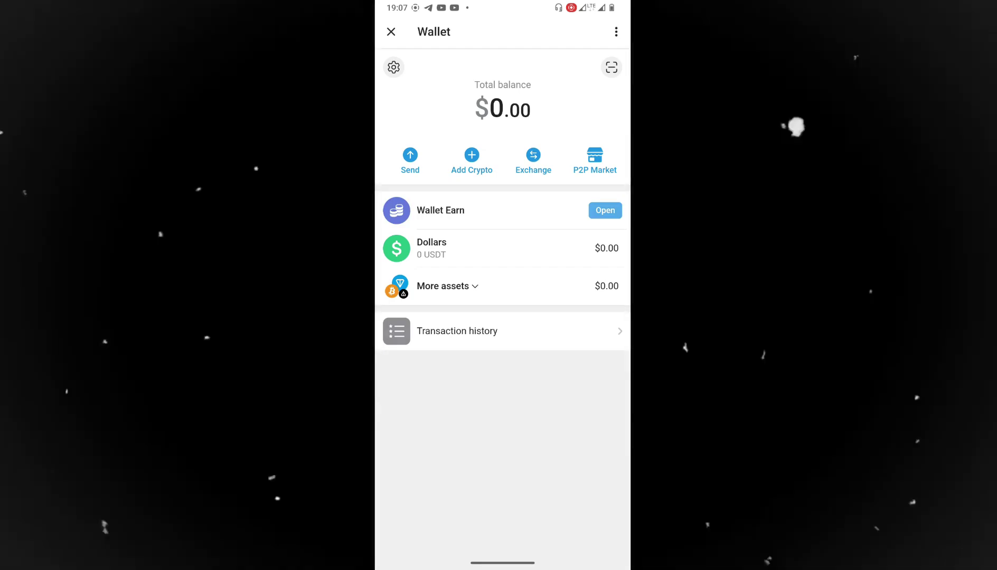
Step: Enable a passcode from the Telegram Wallet settings
{"action": "left_click", "coordinate": [394, 67]}
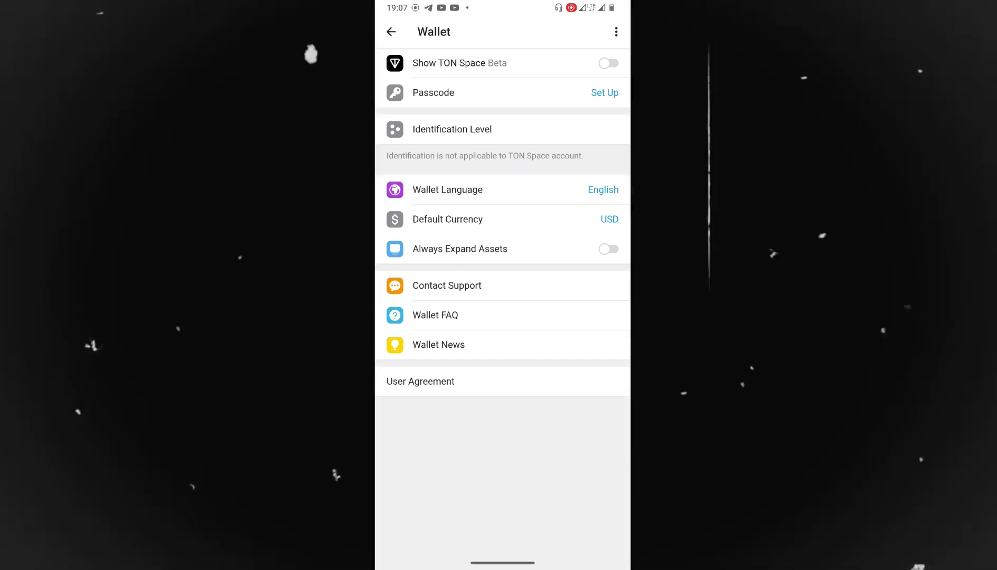
{"action": "left_click", "coordinate": [463, 95]}
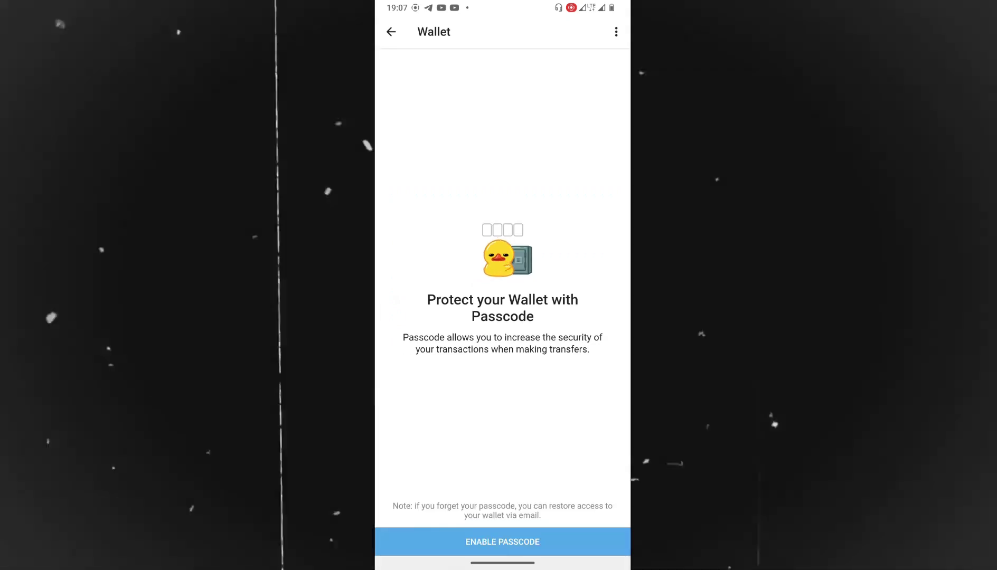
{"action": "left_click", "coordinate": [457, 547]}
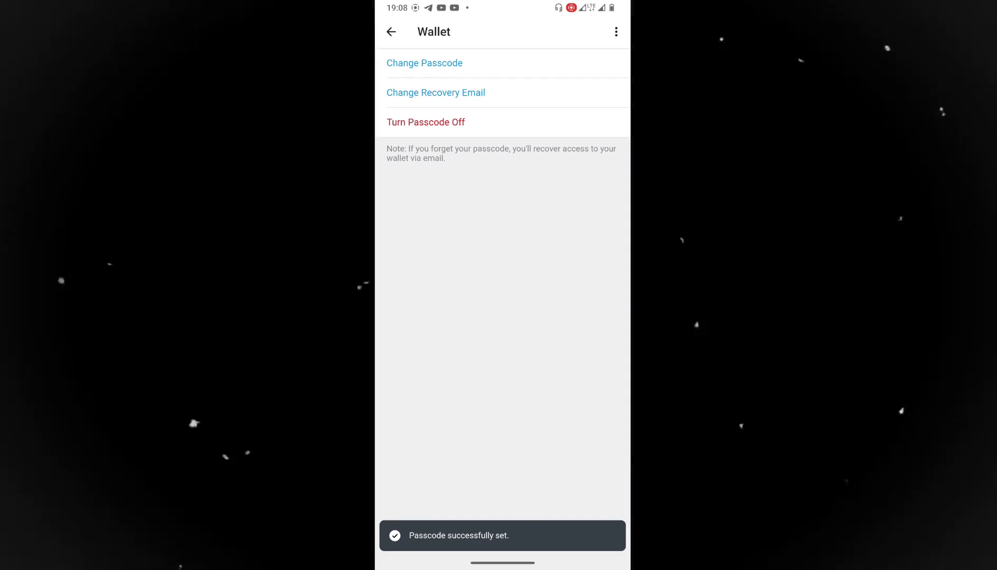
Step: Back out to the wallet's main page and close Wallet, returning to Hamster Kombat
{"action": "left_click", "coordinate": [392, 32]}
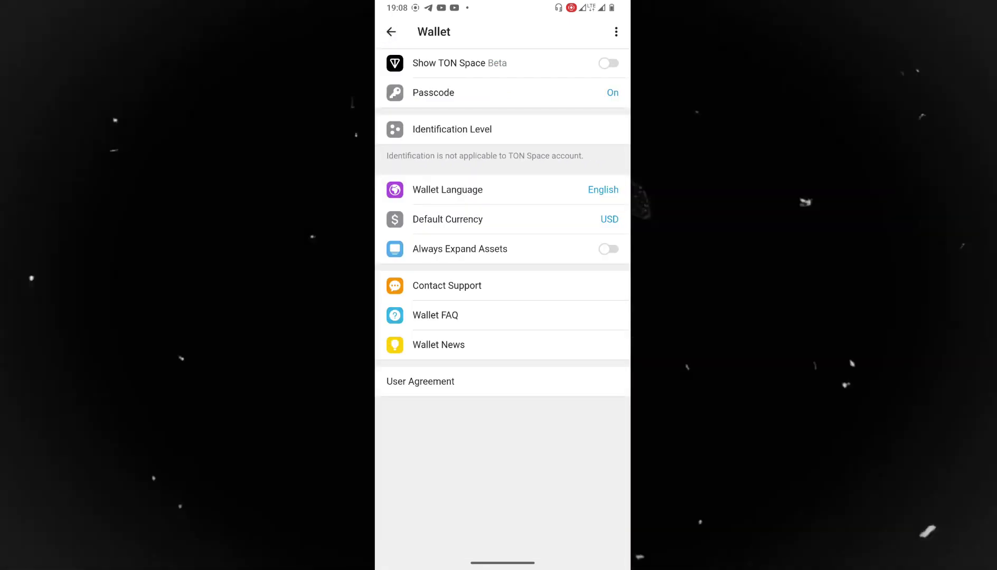
{"action": "left_click", "coordinate": [391, 31]}
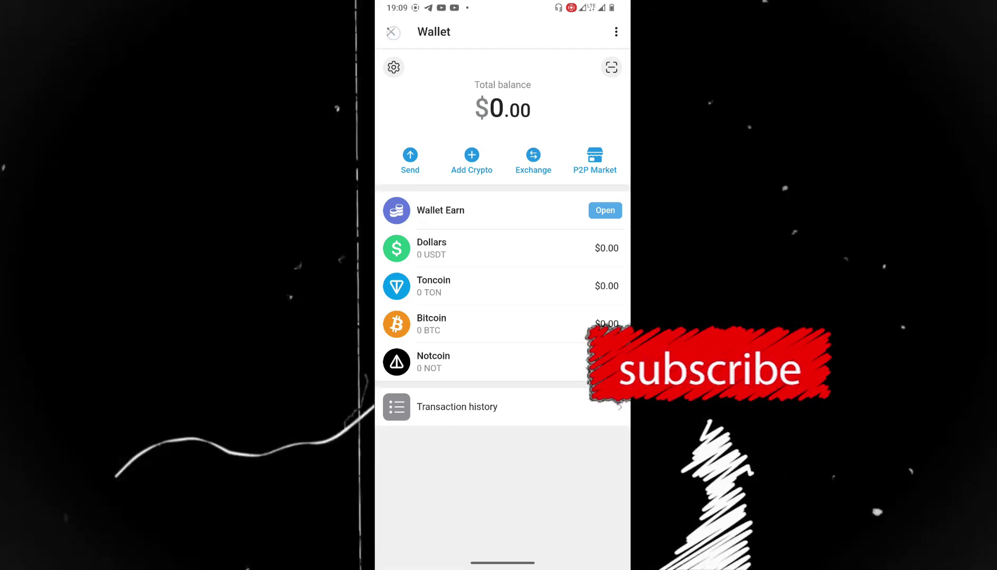
{"action": "left_click", "coordinate": [391, 32]}
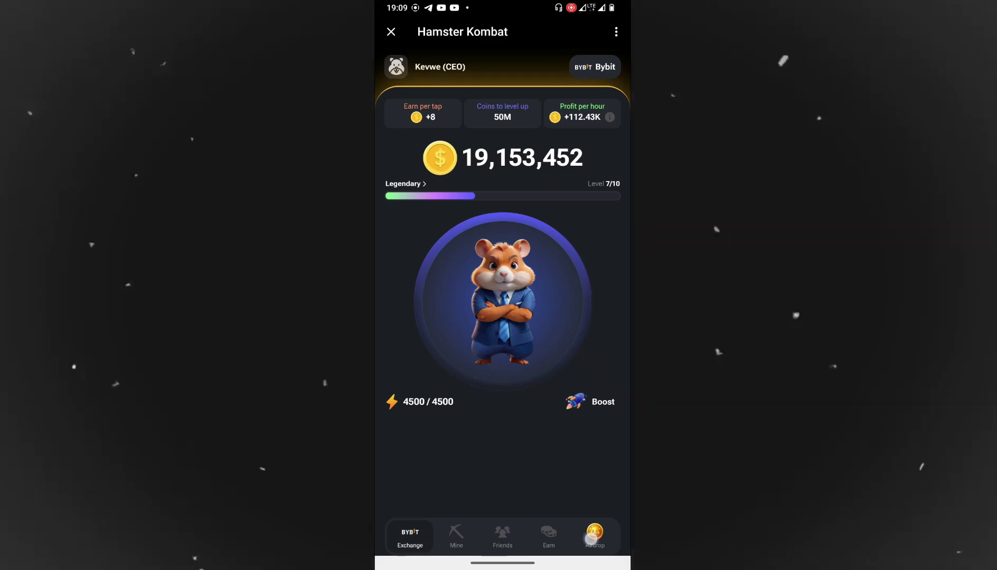
Step: Connect the airdrop task via 'Open Wallet in Telegram' and create a new TON Space
{"action": "left_click", "coordinate": [591, 539]}
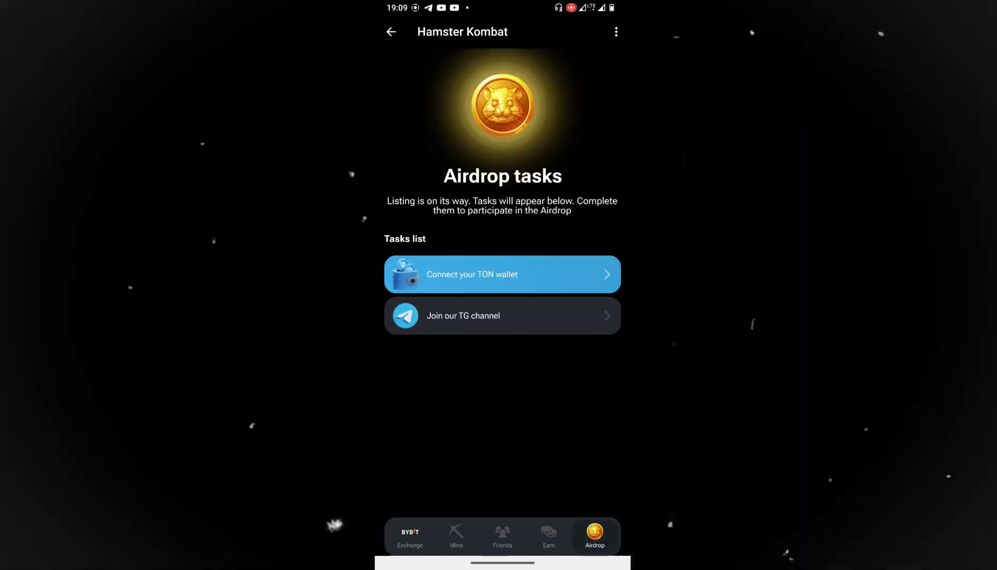
{"action": "left_click", "coordinate": [450, 284]}
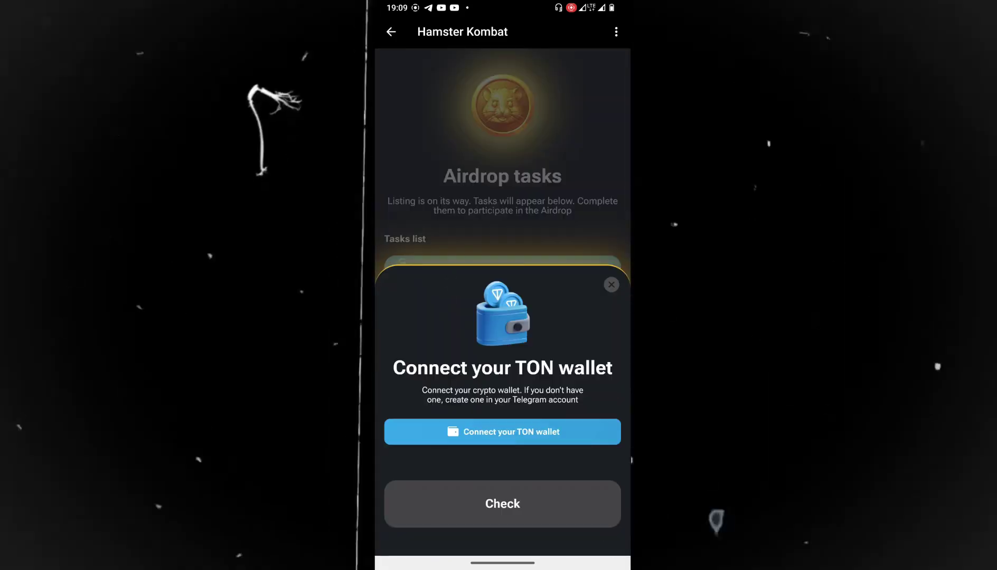
{"action": "left_click", "coordinate": [465, 437]}
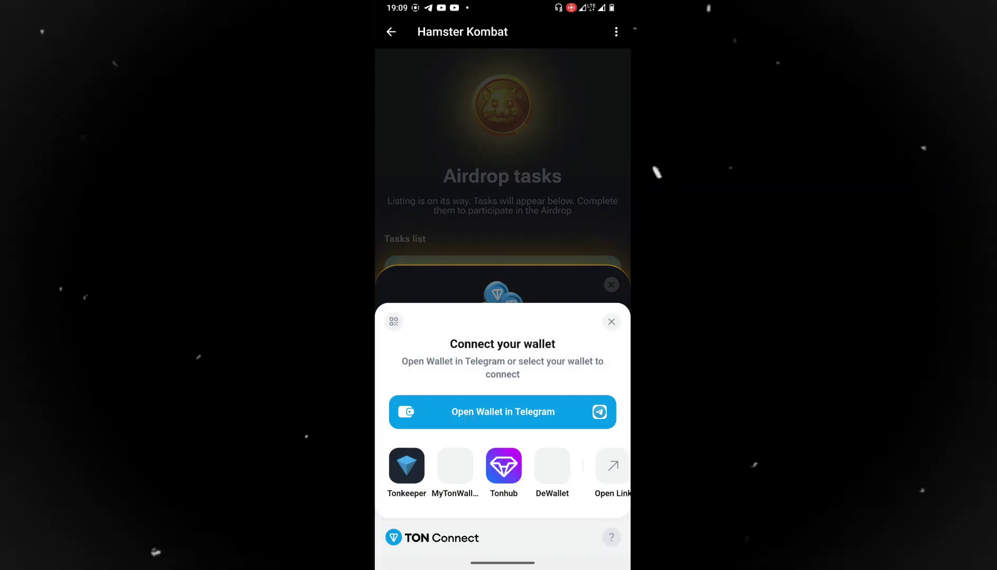
{"action": "left_click", "coordinate": [502, 412]}
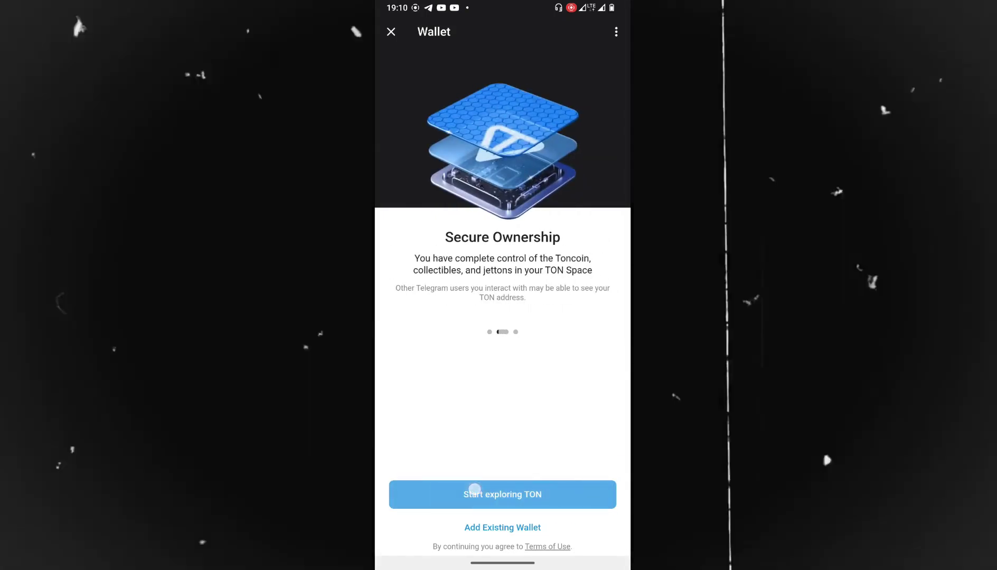
{"action": "left_click", "coordinate": [474, 489]}
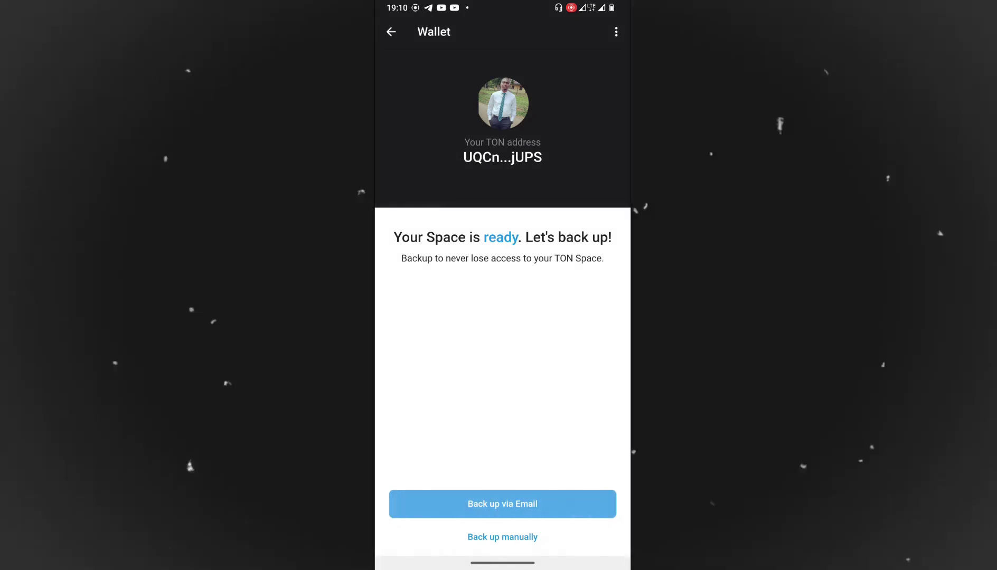
Step: Choose email backup and submit the suggested recovery address
{"action": "left_click", "coordinate": [475, 504]}
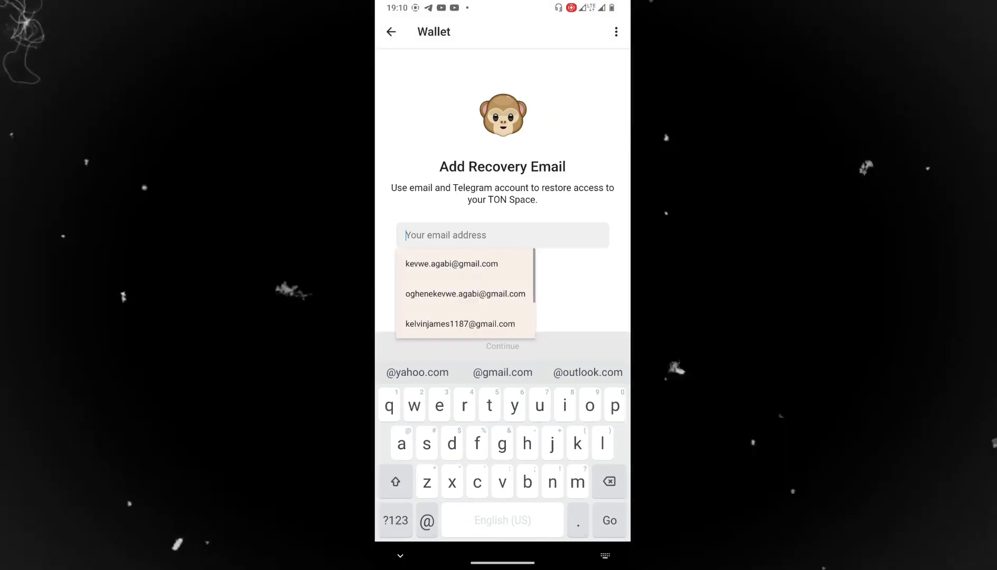
{"action": "left_click", "coordinate": [452, 263]}
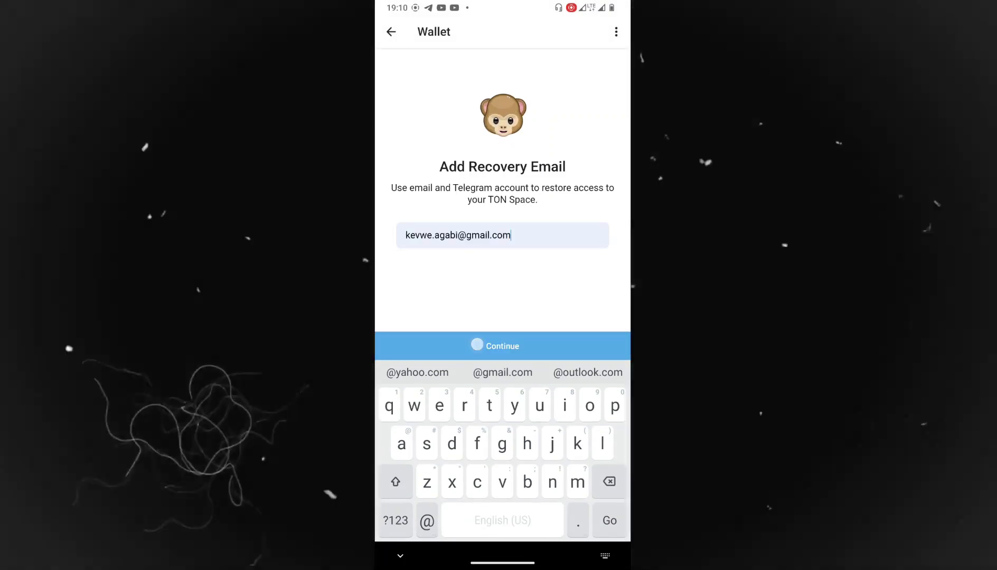
{"action": "left_click", "coordinate": [477, 344]}
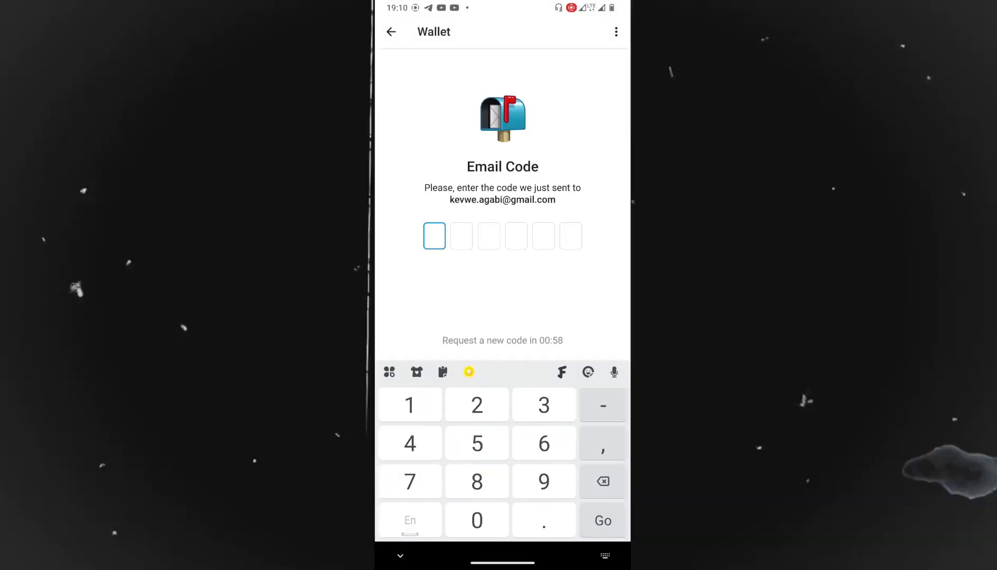
Step: Get the verification code from Gmail via recent apps and enter it in Wallet
{"action": "left_click_drag", "start_coordinate": [502, 564], "coordinate": [502, 370]}
{"action": "left_click_drag", "start_coordinate": [412, 147], "coordinate": [592, 148]}
{"action": "left_click", "coordinate": [501, 159]}
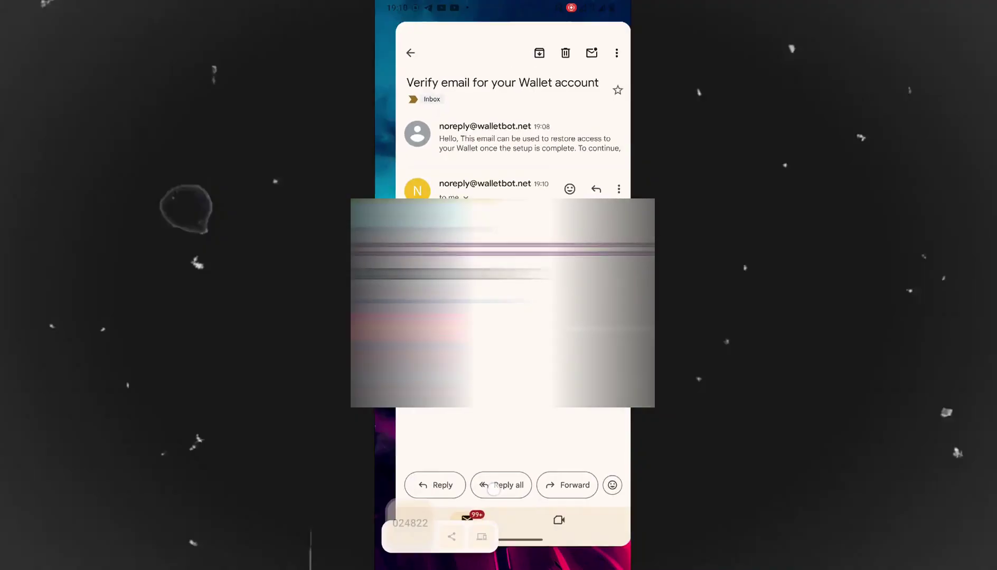
{"action": "left_click_drag", "start_coordinate": [502, 563], "coordinate": [502, 370]}
{"action": "left_click_drag", "start_coordinate": [412, 148], "coordinate": [592, 148]}
{"action": "left_click", "coordinate": [502, 132]}
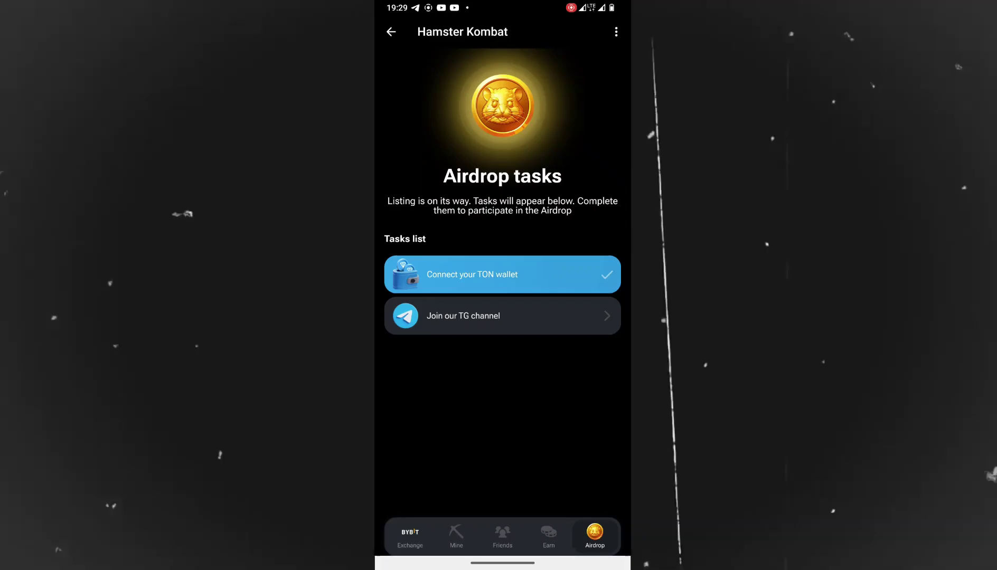
Step: Open the 'Join our TG channel' airdrop task
{"action": "left_click", "coordinate": [501, 316]}
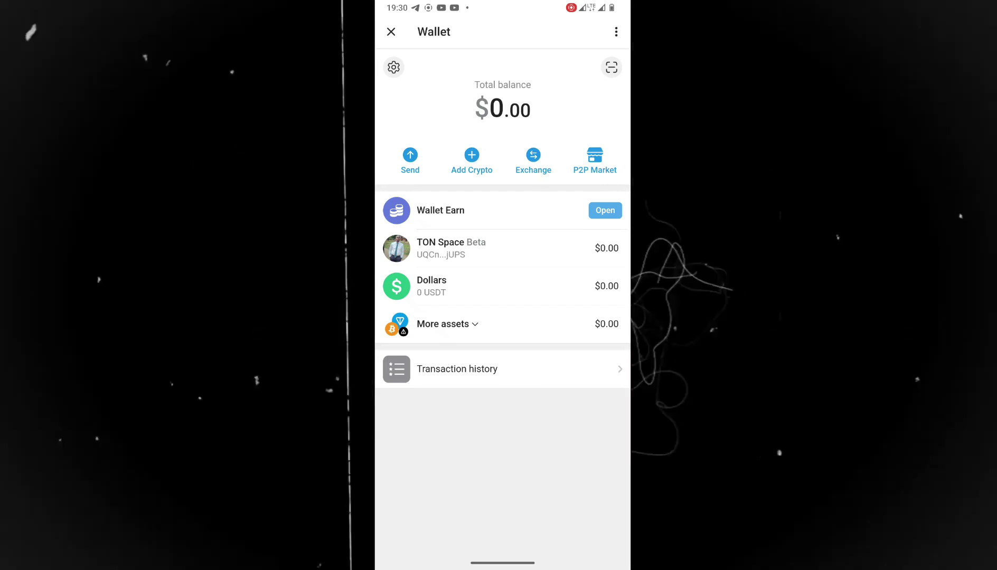
{"action": "left_click", "coordinate": [476, 248]}
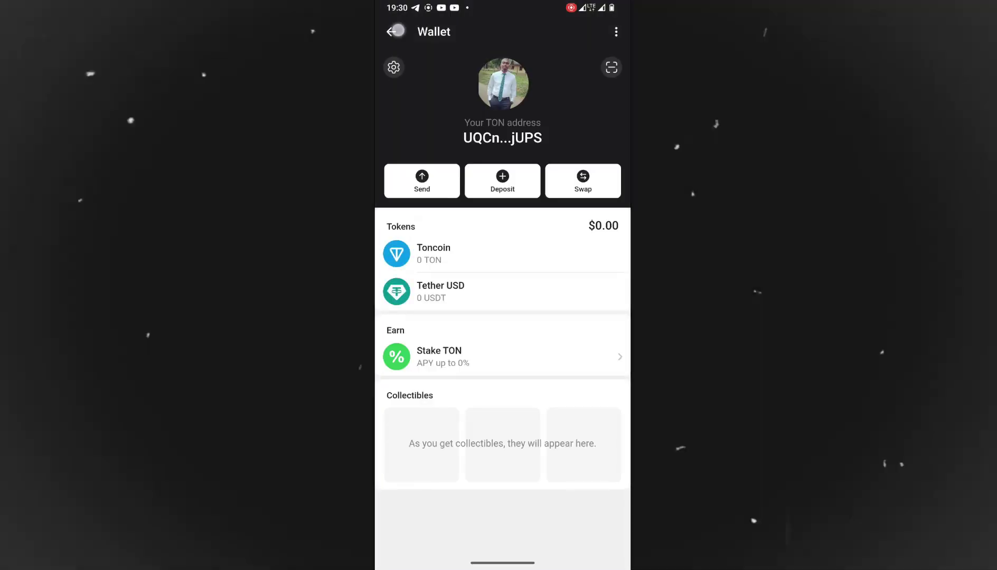
{"action": "left_click", "coordinate": [397, 31]}
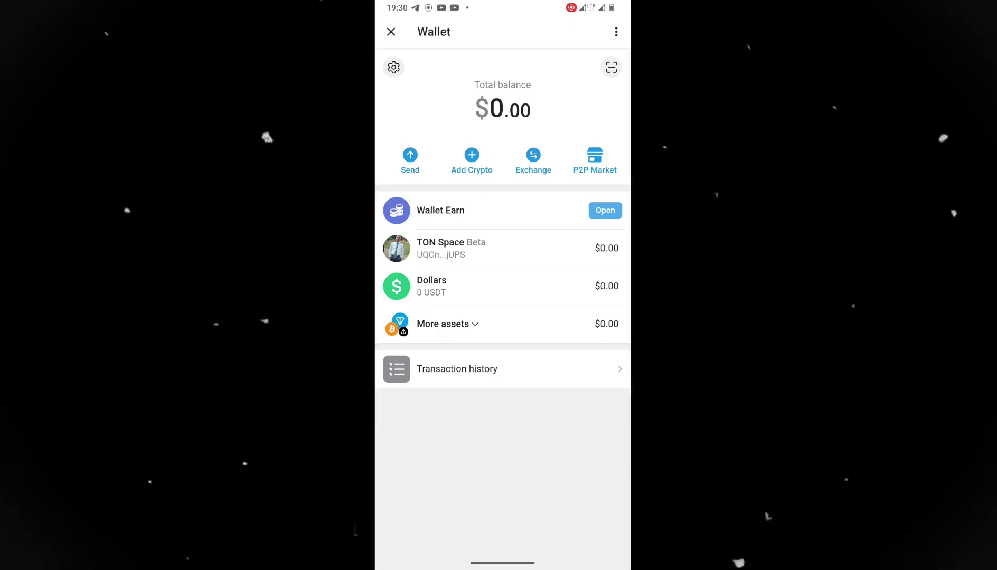